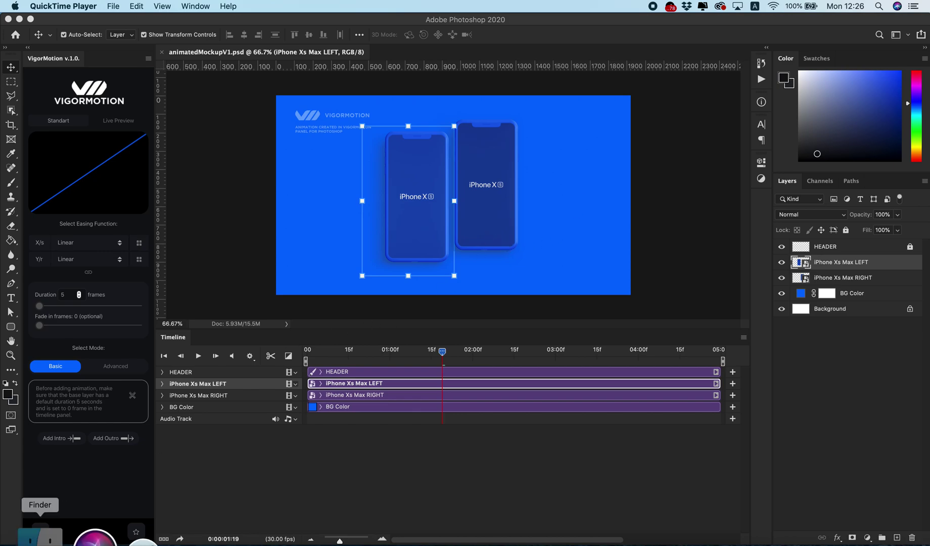
# Step: Open Free_Animated_Mockup_2 in Finder and Quick Look the animatedMockup V1–V4 example GIFs
pyautogui.click(37, 530)
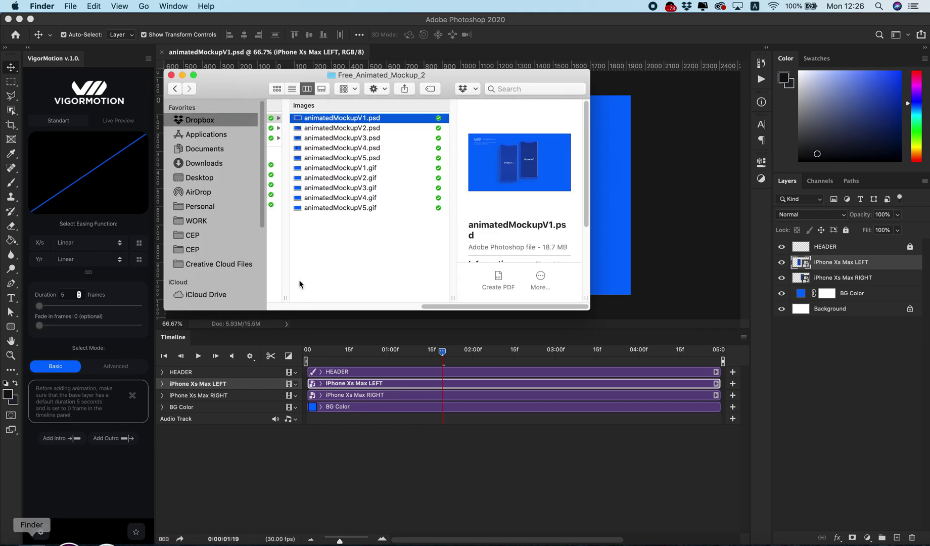
pyautogui.click(370, 170)
pyautogui.press('Down')
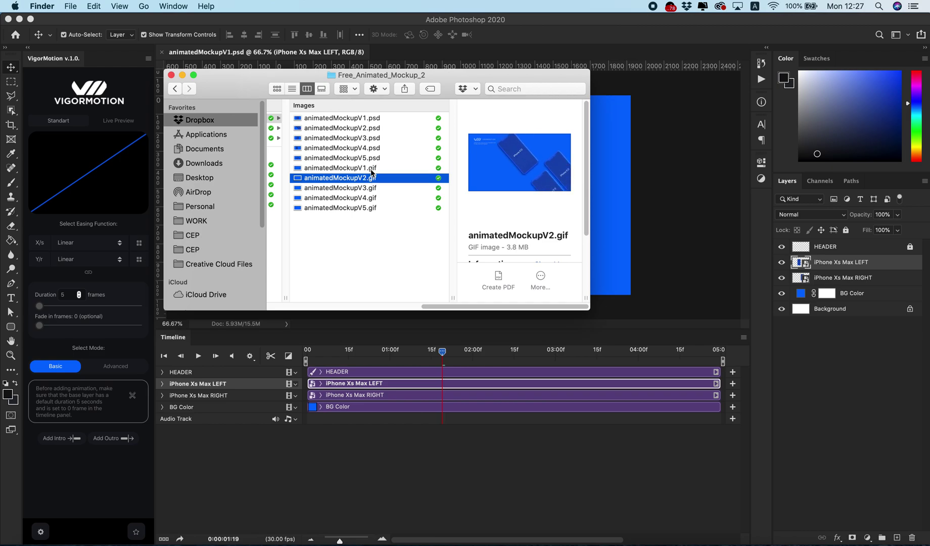
pyautogui.press('Up')
pyautogui.press('space')
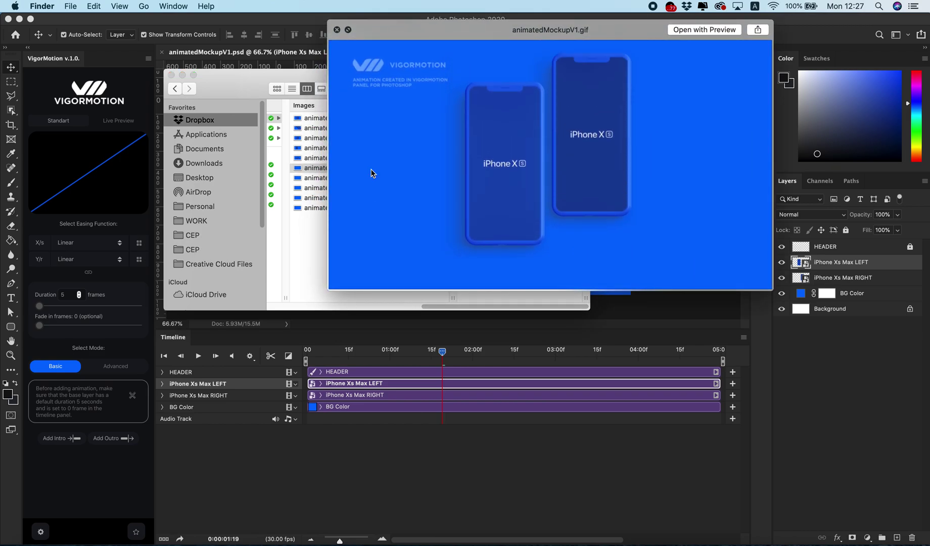
pyautogui.press('Down')
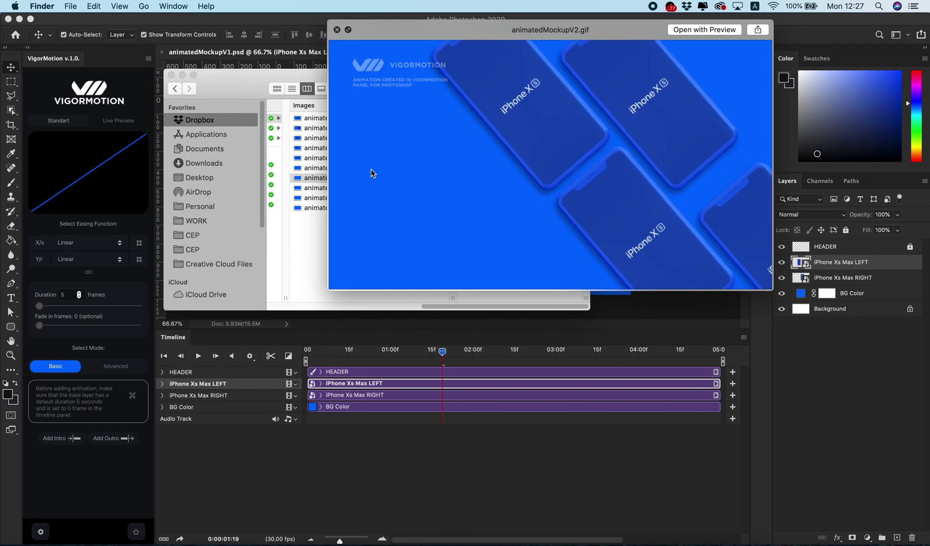
pyautogui.press('Down')
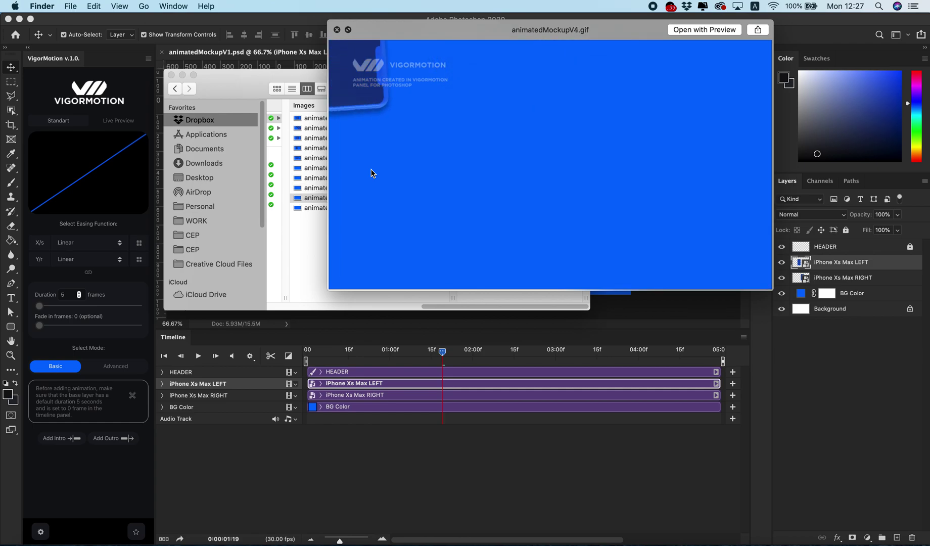
pyautogui.press('Down')
pyautogui.press('space')
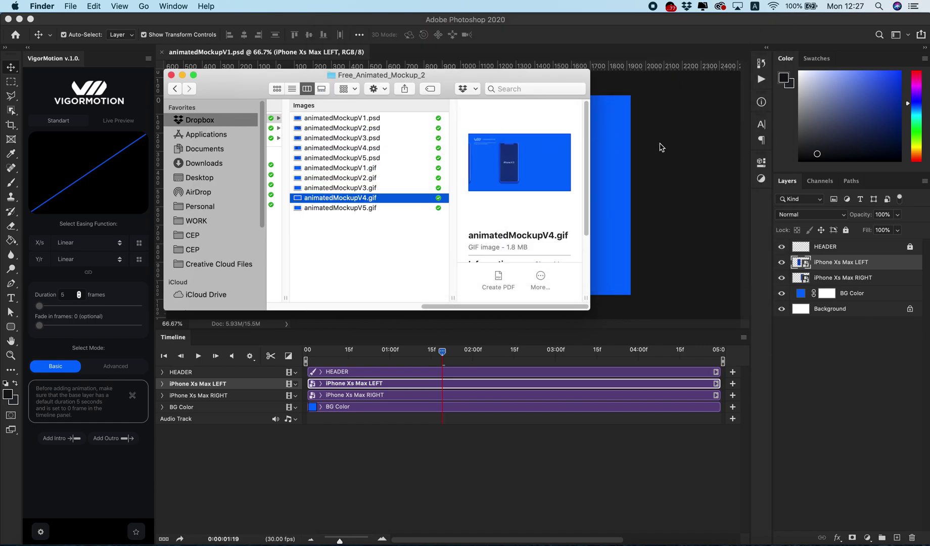
# Step: Return to the mockup and open the iPhone Xs Max LEFT smart object's contents
pyautogui.click(661, 145)
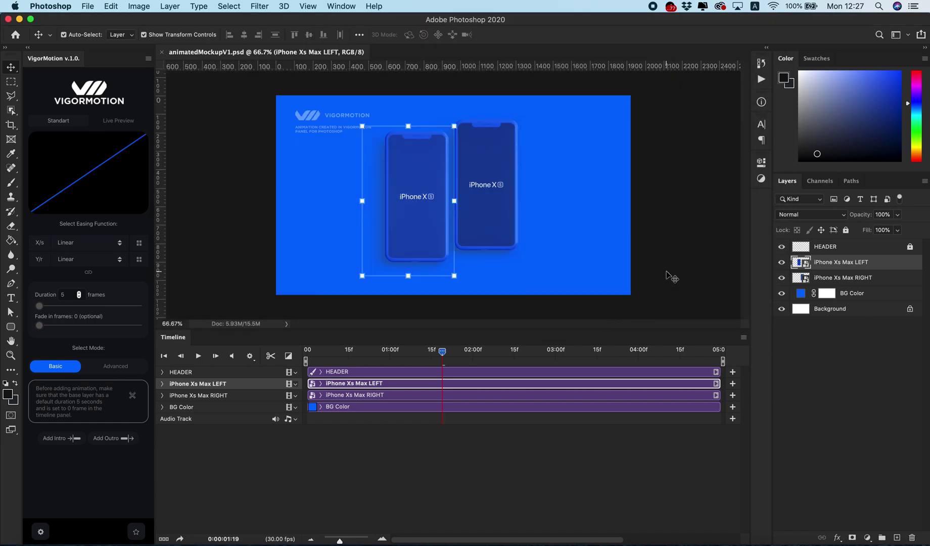
pyautogui.doubleClick(800, 265)
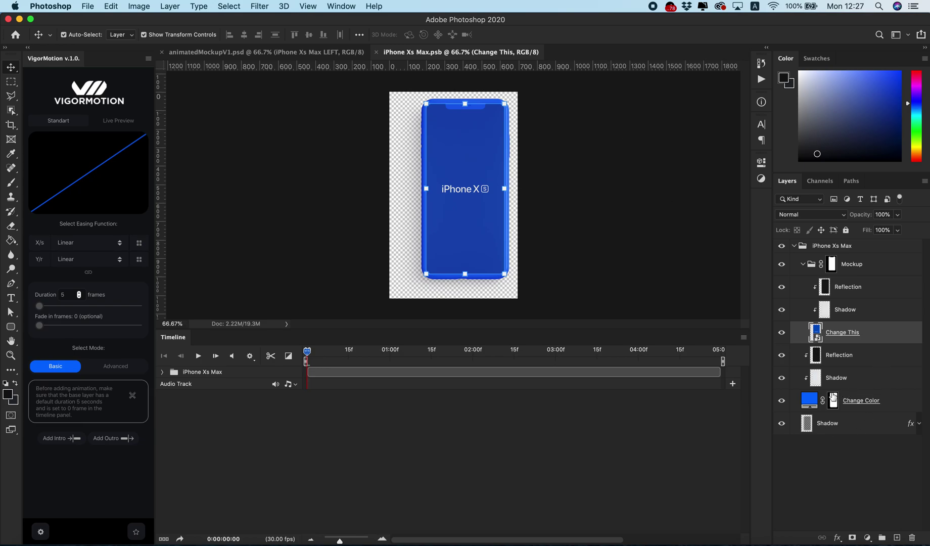
# Step: Change the phone frame's Change Color fill to dark grey 3f3f3f
pyautogui.doubleClick(812, 400)
pyautogui.moveTo(476, 345); pyautogui.dragTo(312, 432)
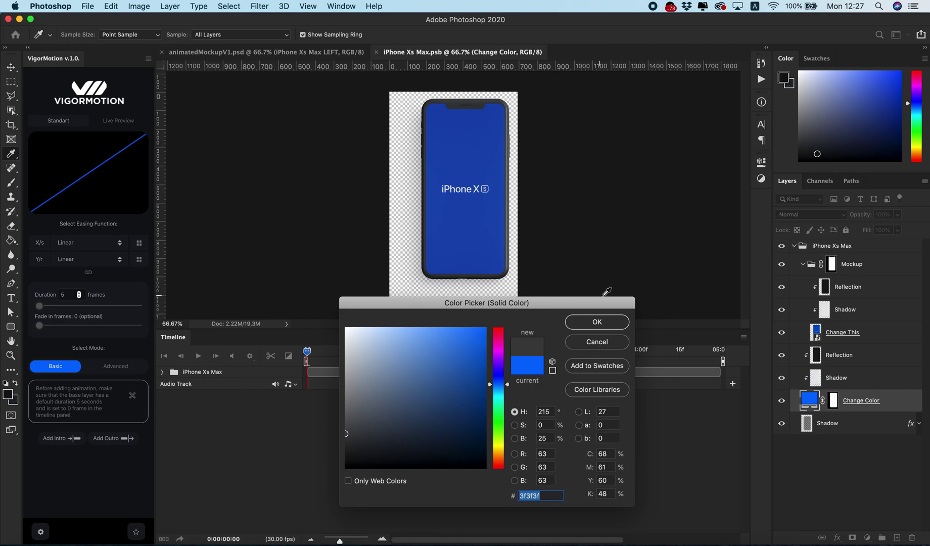
pyautogui.click(609, 323)
# Step: Make the Change This screen fill grey, then save both edited smart objects
pyautogui.doubleClick(817, 332)
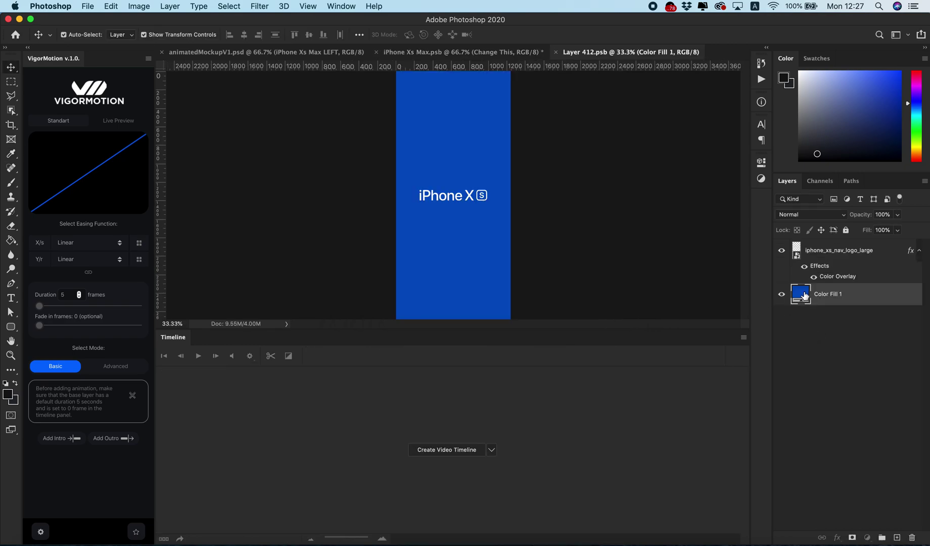
pyautogui.doubleClick(801, 293)
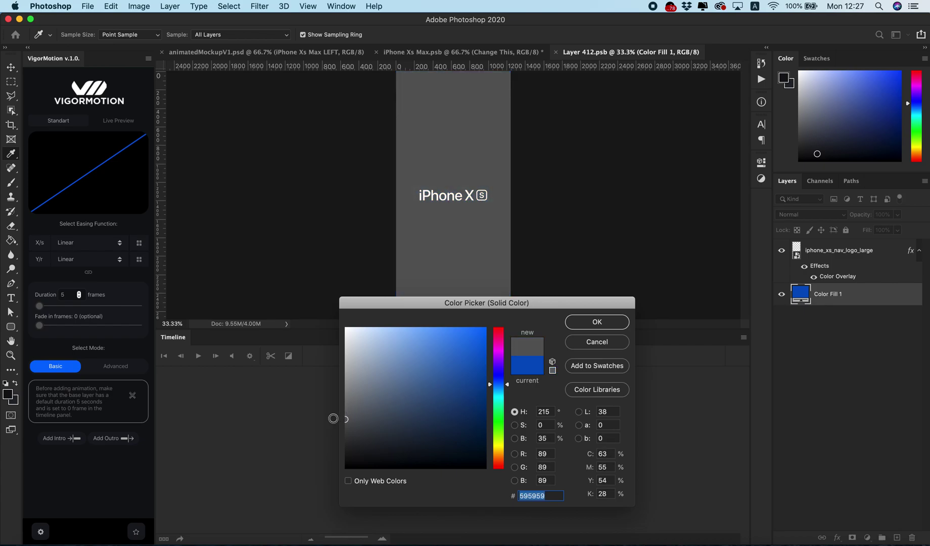
pyautogui.click(575, 325)
pyautogui.press('super')
pyautogui.press('super+s')
pyautogui.press('super+w')
pyautogui.press('super+s')
# Step: Close the phone contents and scrub the timeline to preview the existing phone animation
pyautogui.press('super+w')
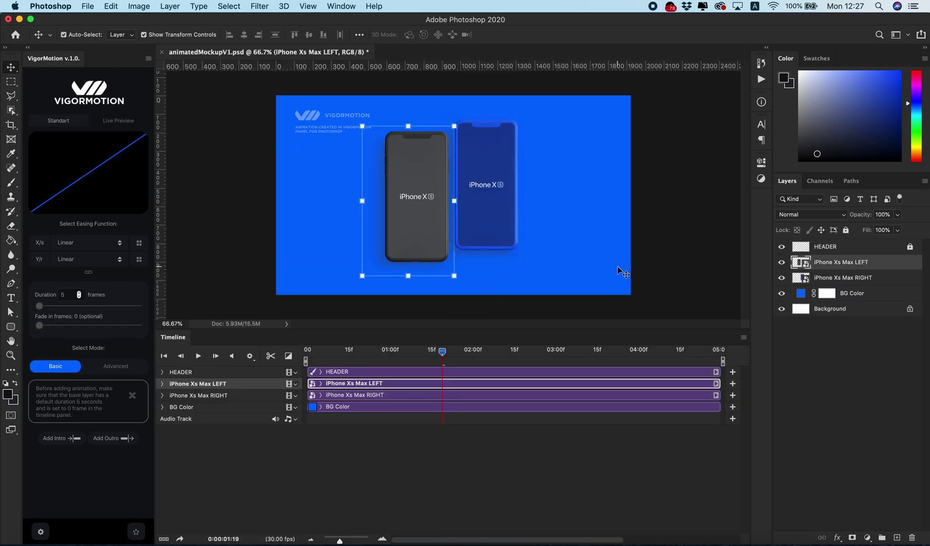
pyautogui.moveTo(447, 354)
pyautogui.mouseDown()
pyautogui.moveTo(387, 351)
pyautogui.moveTo(442, 353)
pyautogui.mouseUp()
pyautogui.moveTo(443, 354)
pyautogui.mouseDown()
pyautogui.moveTo(304, 340)
pyautogui.moveTo(588, 366)
pyautogui.moveTo(646, 351)
pyautogui.moveTo(599, 351)
pyautogui.mouseUp()
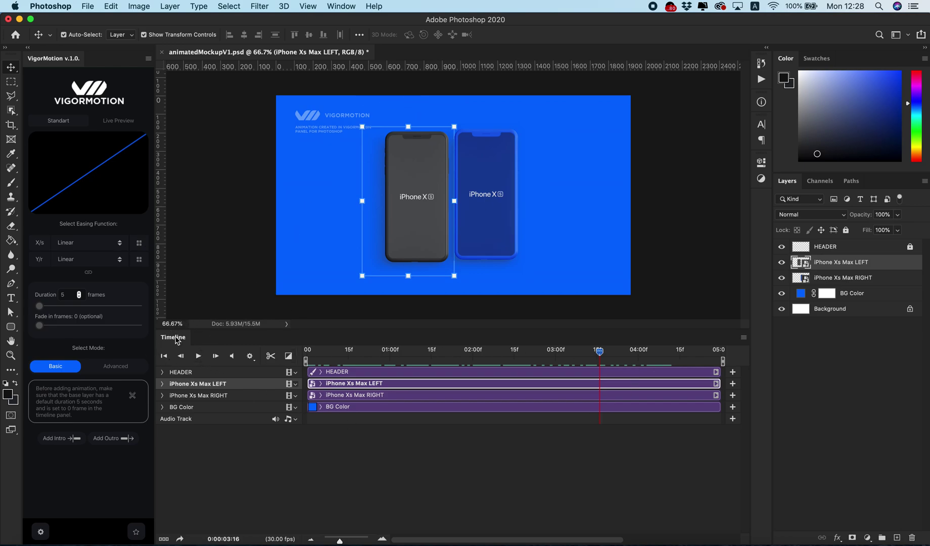
# Step: Expand the LEFT and RIGHT phone tracks and clear both Transform keyframe sets
pyautogui.click(162, 385)
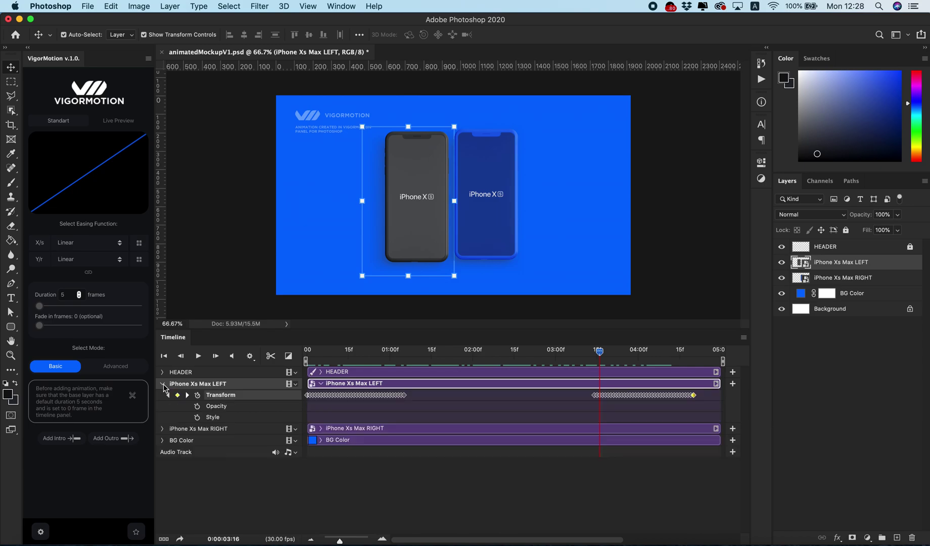
pyautogui.click(162, 429)
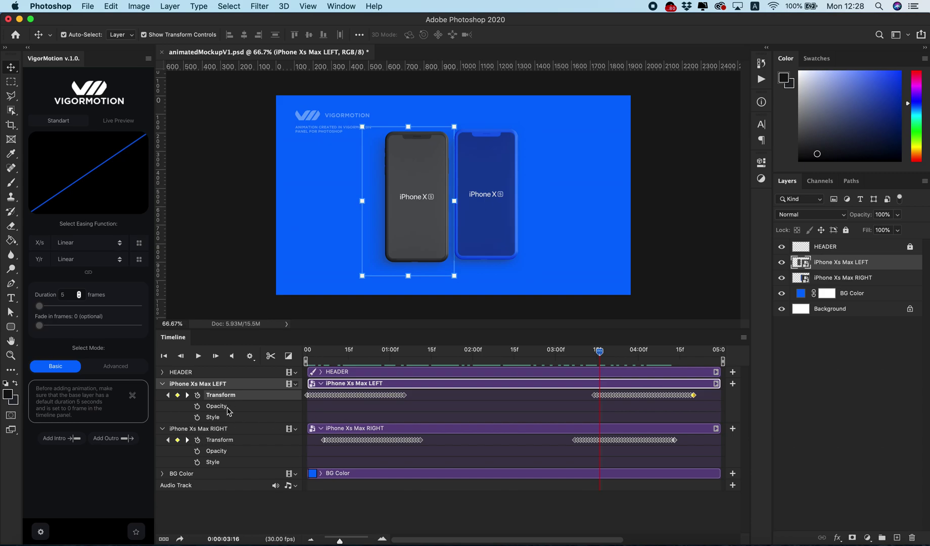
pyautogui.click(198, 396)
pyautogui.click(197, 437)
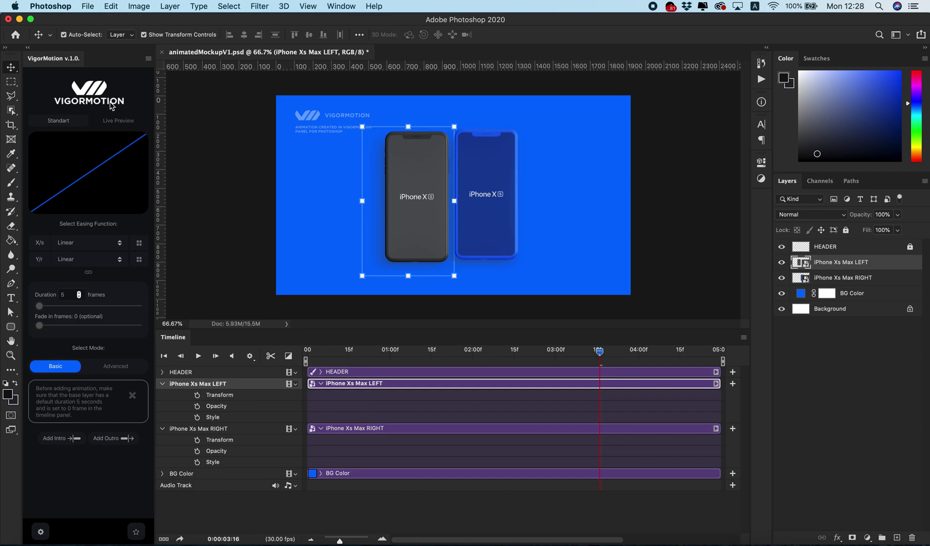
# Step: Enable Live Preview, set X/s and Y/r easing to OutQuad, and duration to 25 frames
pyautogui.click(118, 120)
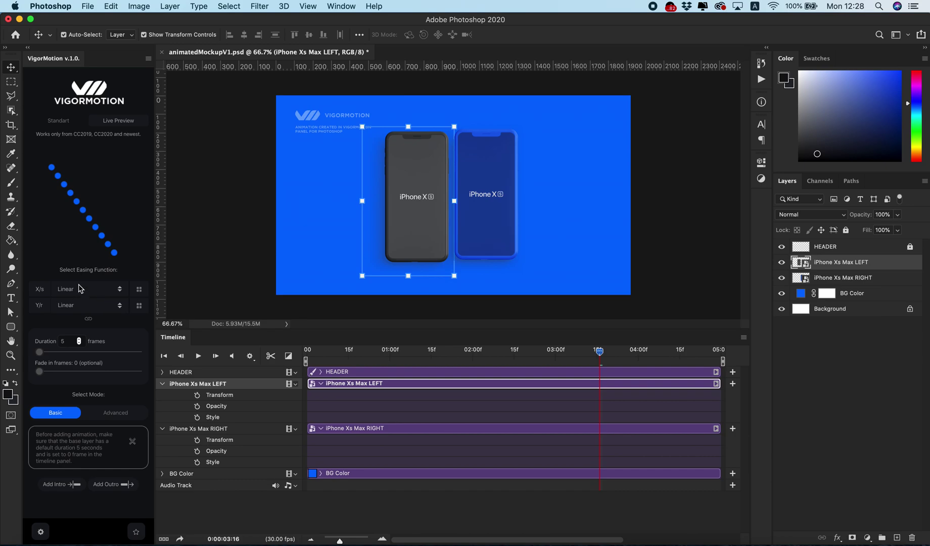
pyautogui.click(95, 290)
pyautogui.click(79, 316)
pyautogui.click(85, 318)
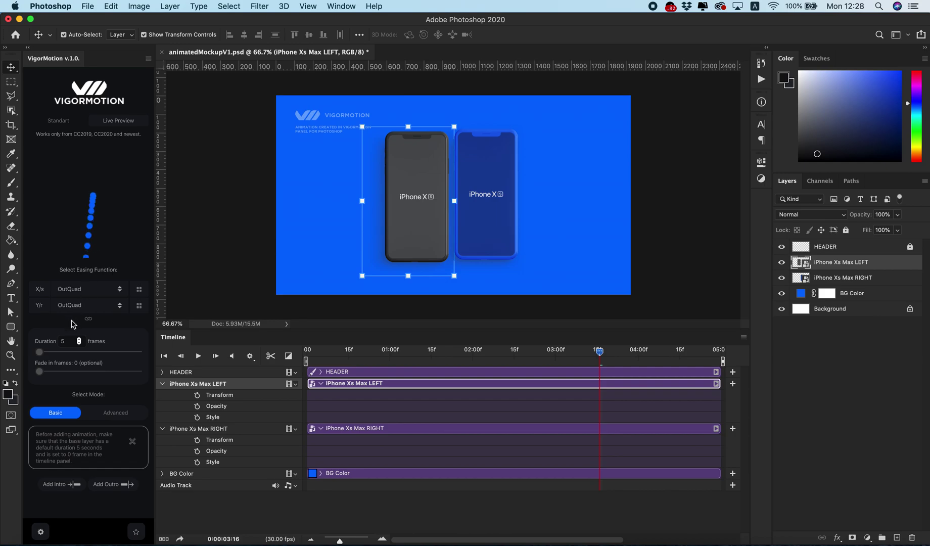
pyautogui.click(64, 337)
pyautogui.write('25')
# Step: In Advanced mode at frame 0, move the left phone below the canvas as intro keys
pyautogui.click(113, 413)
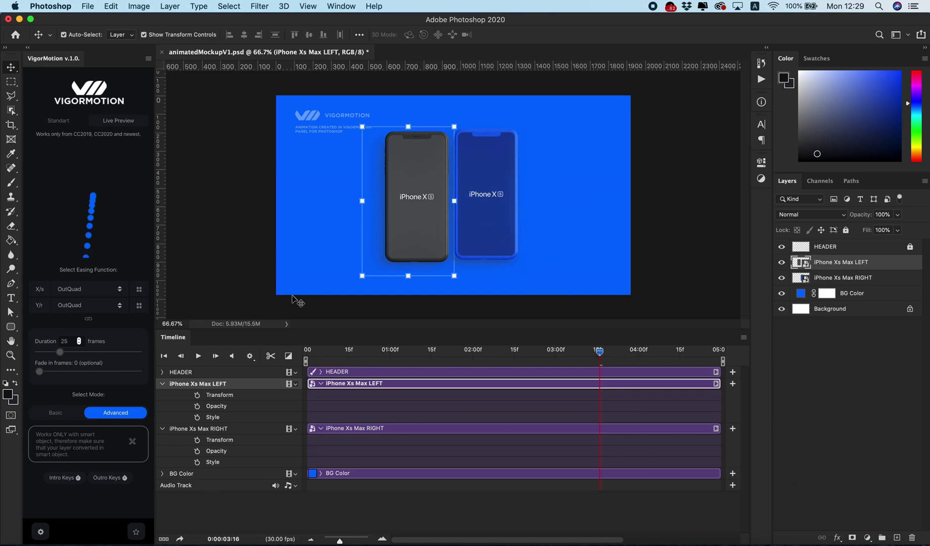
pyautogui.moveTo(596, 356); pyautogui.dragTo(298, 351)
pyautogui.click(62, 479)
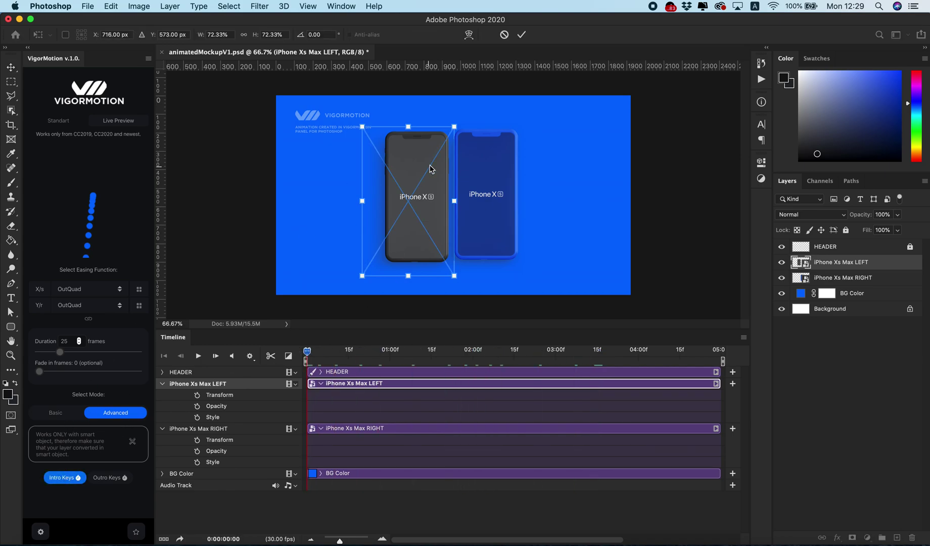
pyautogui.moveTo(434, 149); pyautogui.dragTo(400, 315)
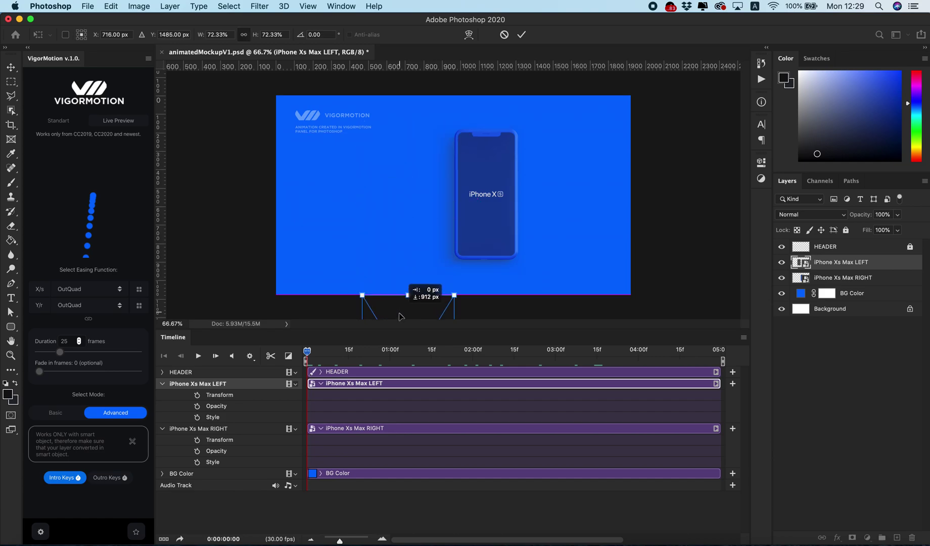
pyautogui.press('Return')
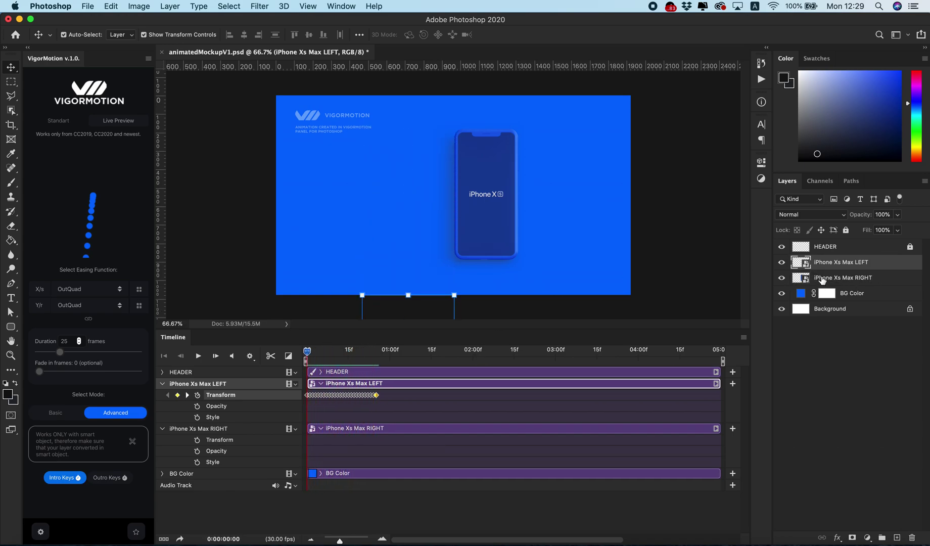
# Step: Select iPhone Xs Max RIGHT and move it below the canvas as intro keys
pyautogui.click(822, 280)
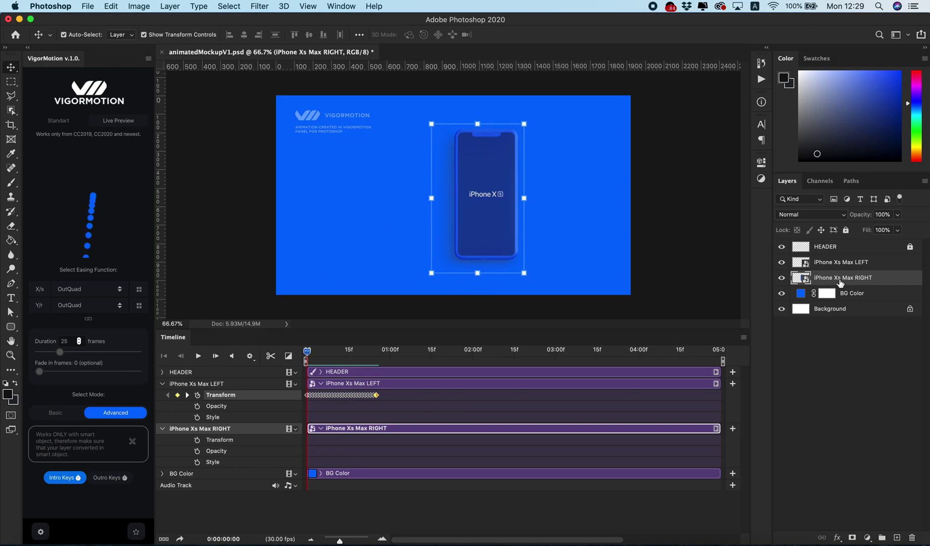
pyautogui.moveTo(308, 353); pyautogui.dragTo(314, 353)
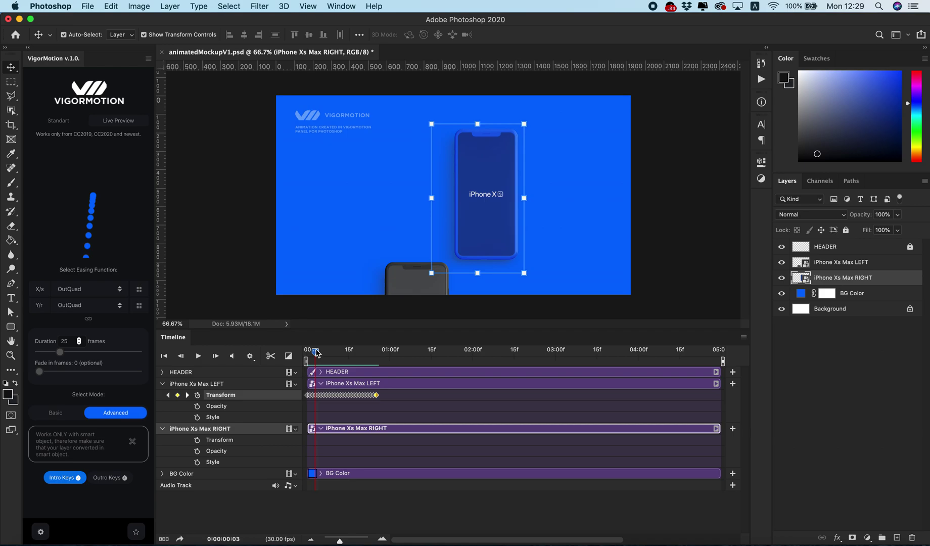
pyautogui.moveTo(315, 353); pyautogui.dragTo(319, 353)
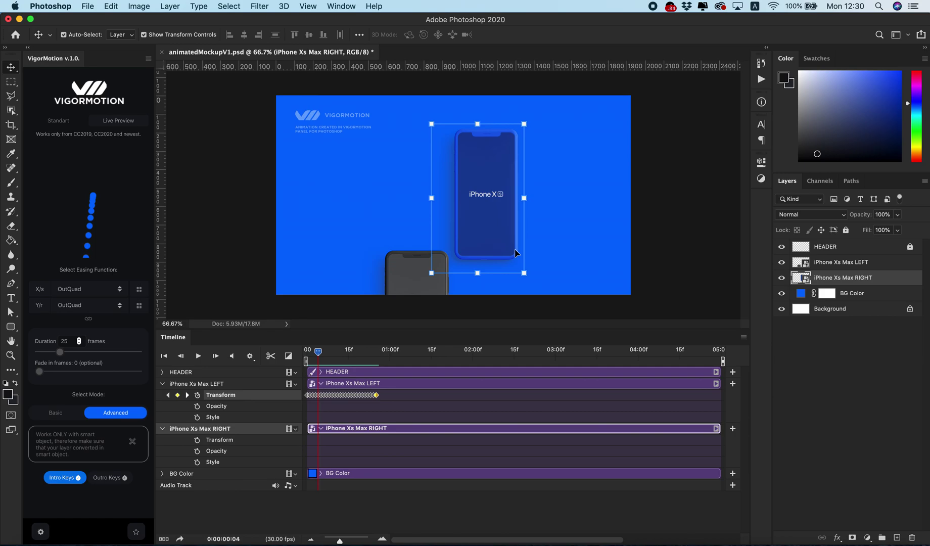
pyautogui.click(73, 480)
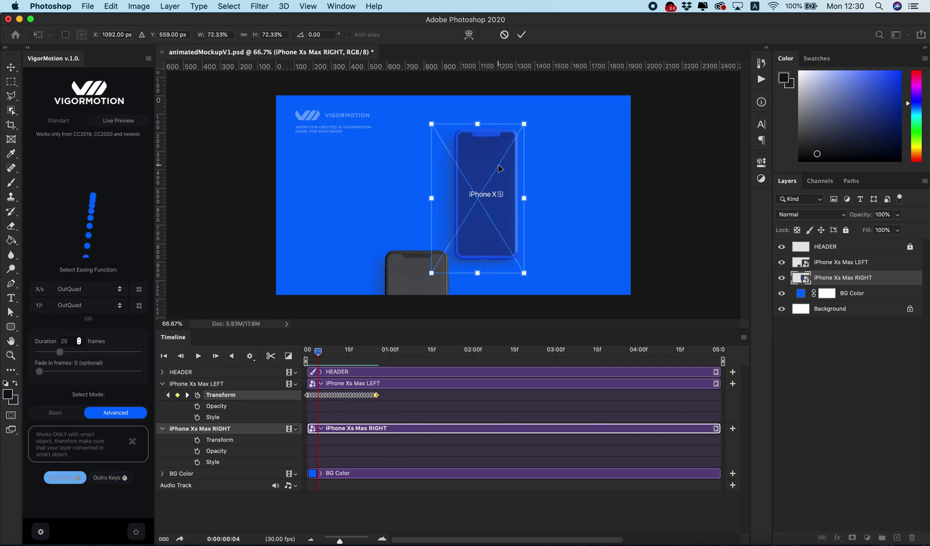
pyautogui.moveTo(498, 168); pyautogui.dragTo(485, 340)
pyautogui.press('Return')
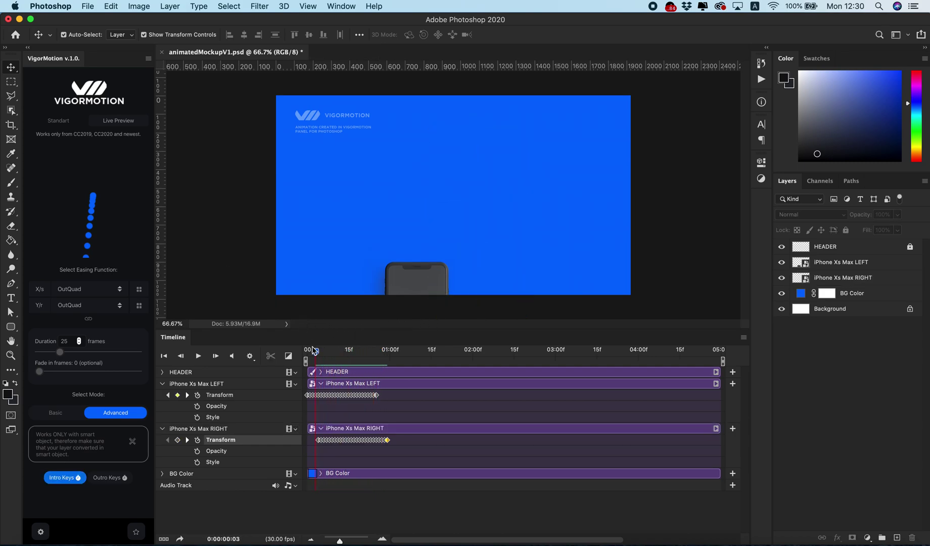
pyautogui.moveTo(313, 351); pyautogui.dragTo(397, 368)
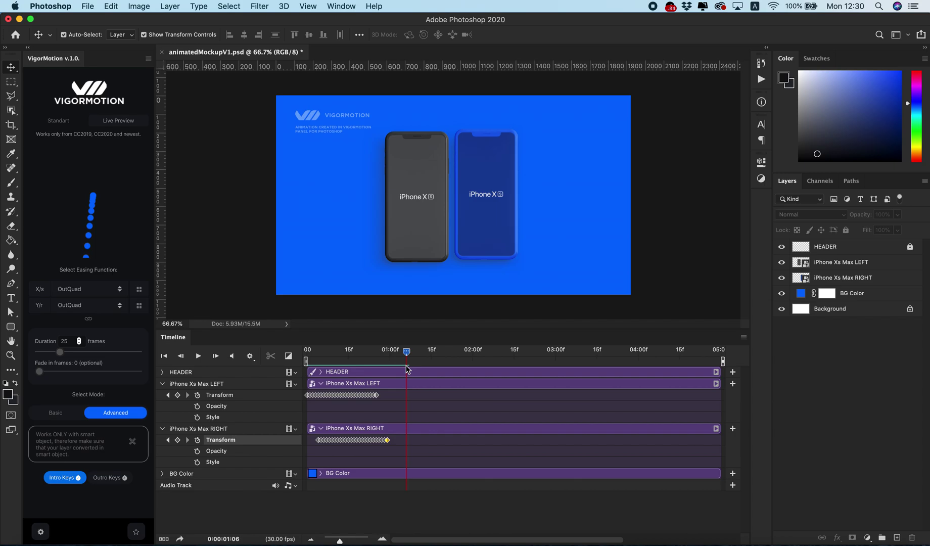
pyautogui.moveTo(399, 355)
pyautogui.mouseDown()
pyautogui.moveTo(384, 363)
pyautogui.moveTo(426, 364)
pyautogui.mouseUp()
pyautogui.moveTo(552, 365); pyautogui.dragTo(588, 366)
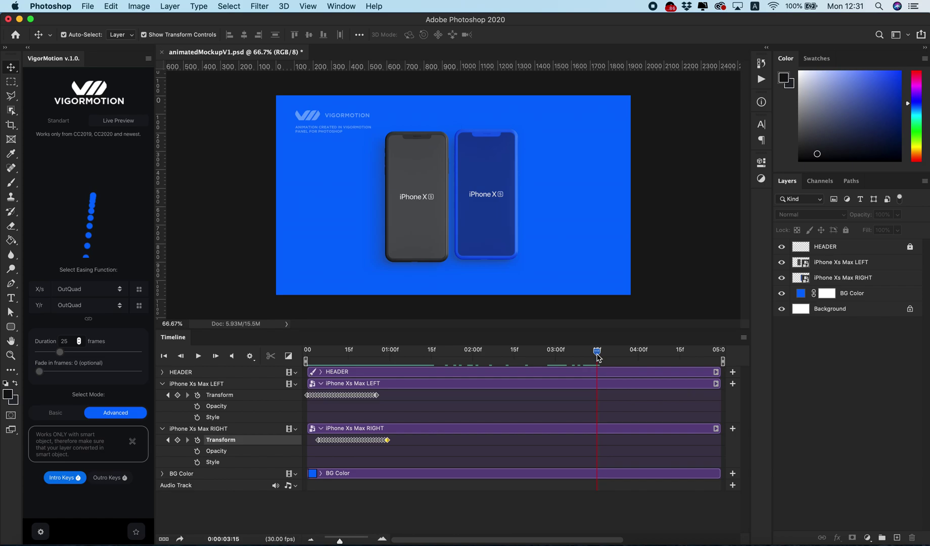
pyautogui.click(835, 264)
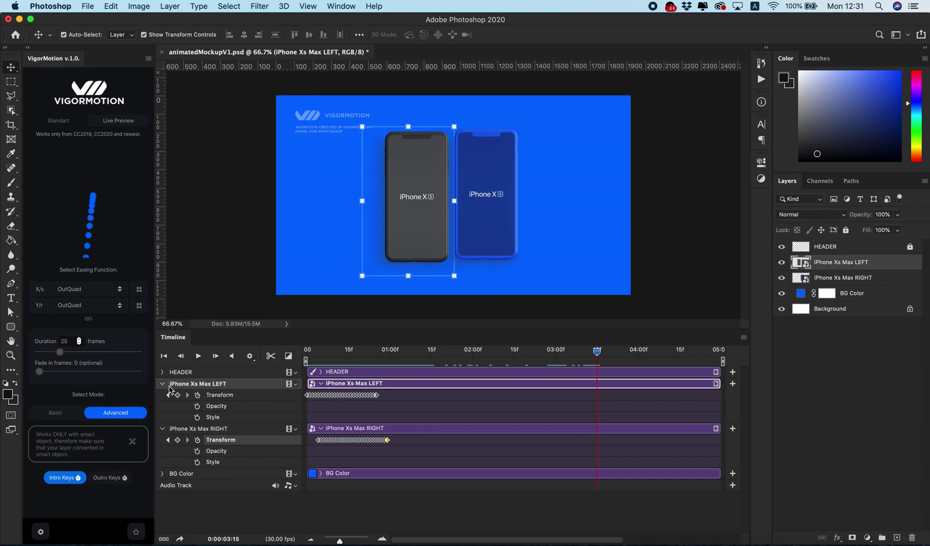
# Step: Switch both the X/s and Y/r easing from OutQuad to InQuad
pyautogui.click(76, 291)
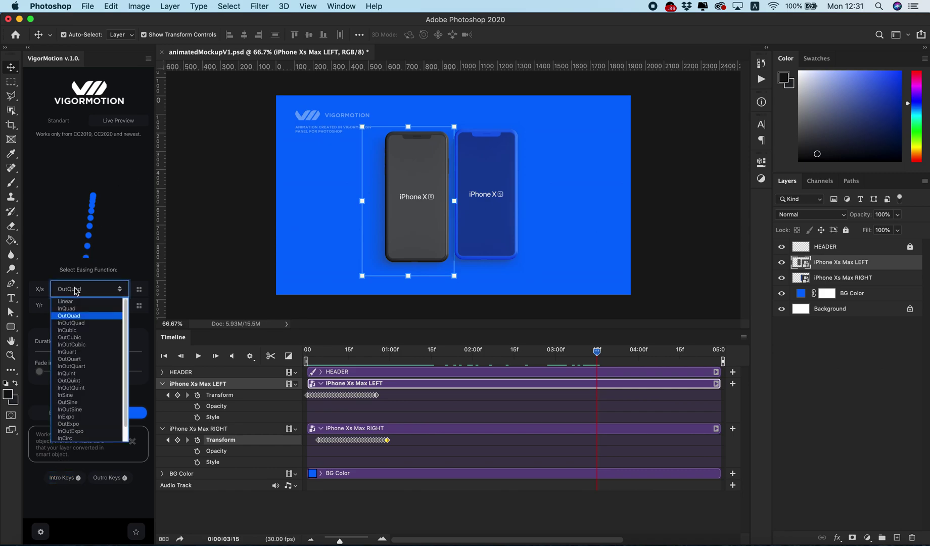
pyautogui.click(68, 309)
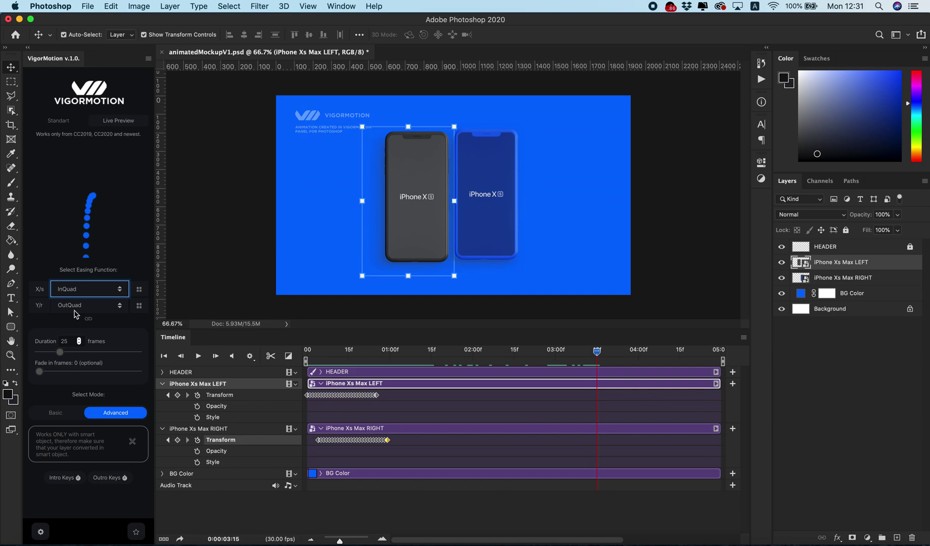
pyautogui.click(87, 321)
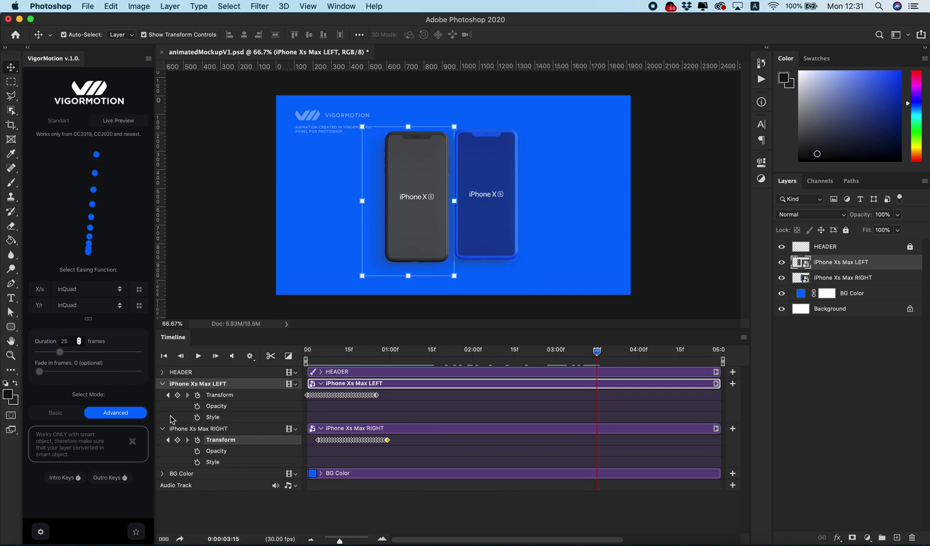
# Step: With Outro Keys, move the left phone above the canvas to record its outro
pyautogui.click(115, 479)
pyautogui.moveTo(430, 250); pyautogui.dragTo(443, 68)
pyautogui.press('Return')
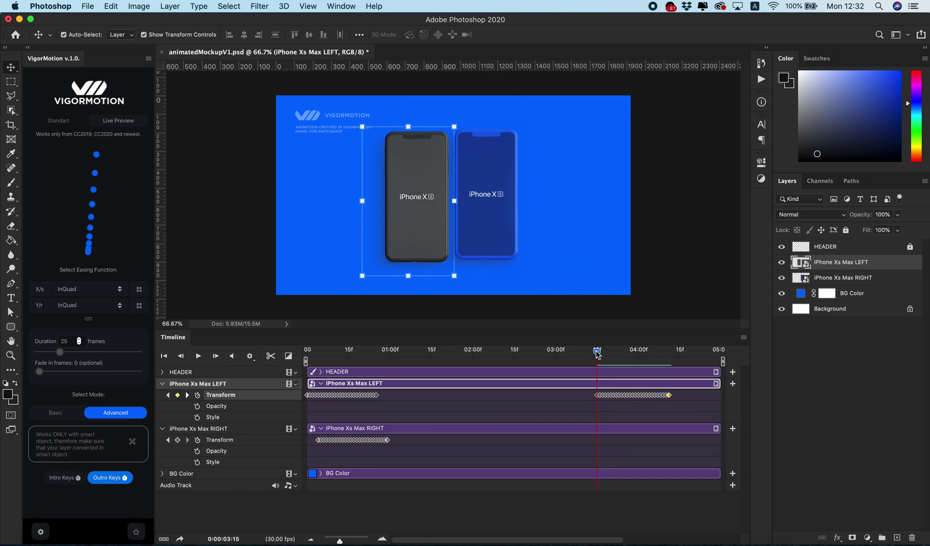
# Step: Give iPhone Xs Max RIGHT outro keyframes, slightly earlier, moving it up above the canvas
pyautogui.moveTo(593, 354); pyautogui.dragTo(579, 356)
pyautogui.click(842, 283)
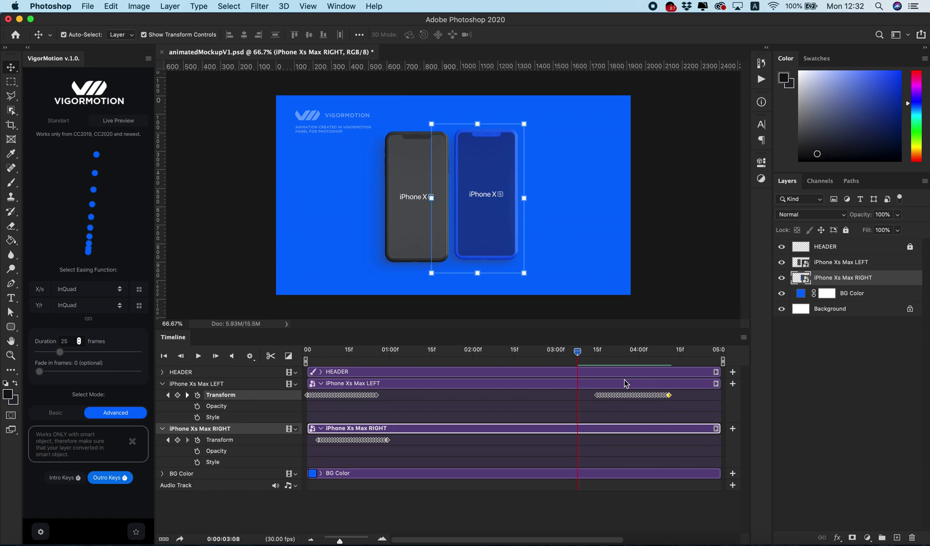
pyautogui.click(73, 478)
pyautogui.click(110, 479)
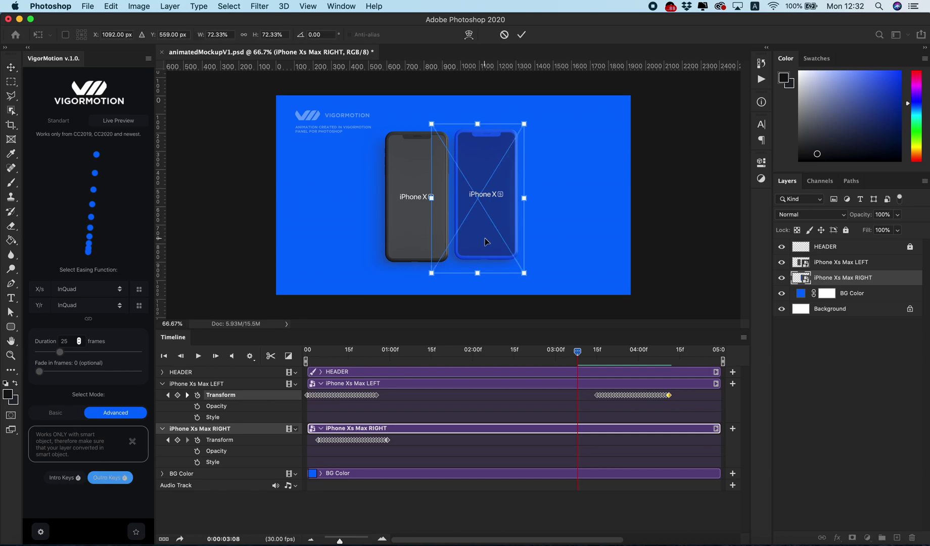
pyautogui.moveTo(485, 241); pyautogui.dragTo(511, 63)
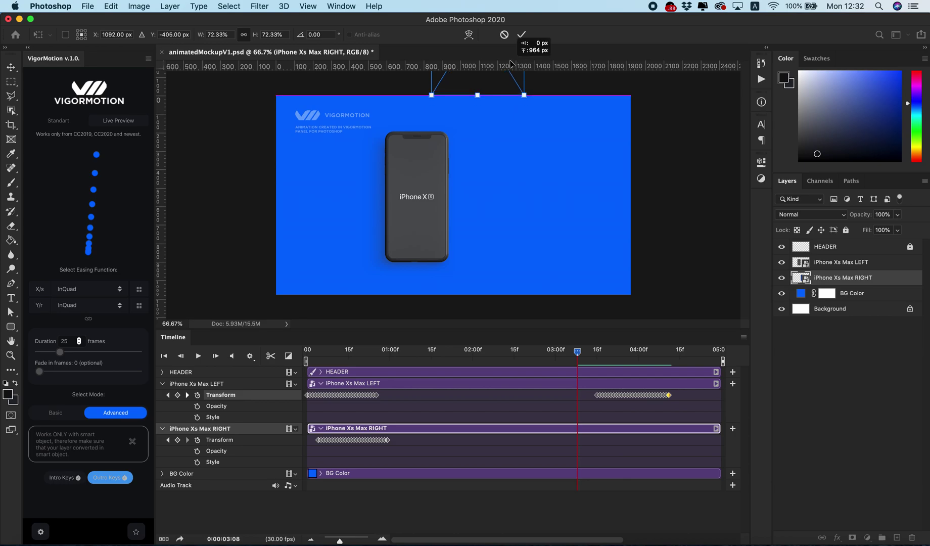
pyautogui.press('Return')
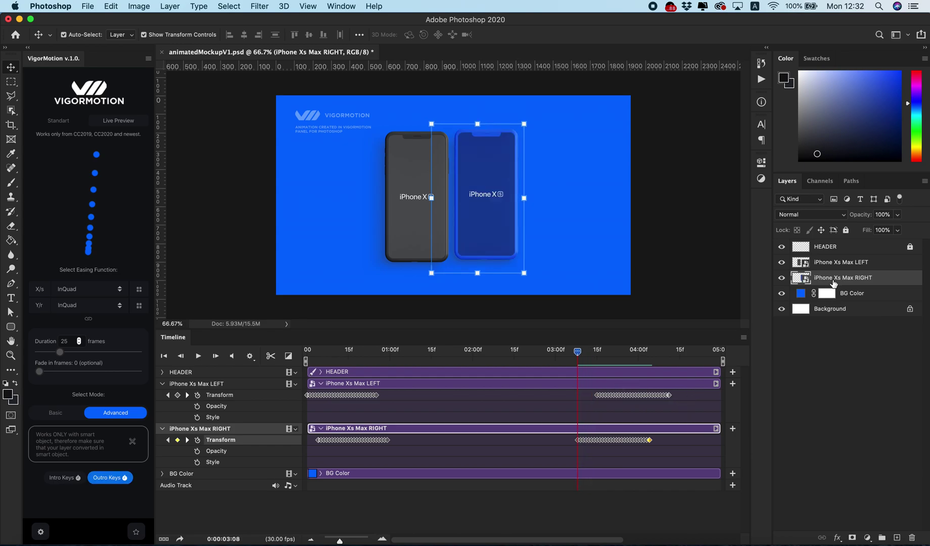
pyautogui.moveTo(579, 357); pyautogui.dragTo(583, 359)
pyautogui.click(196, 356)
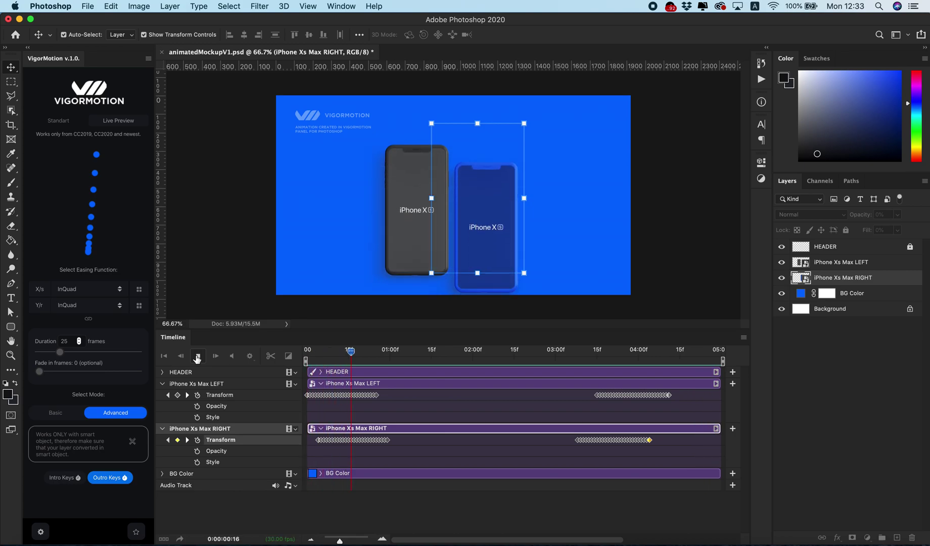
pyautogui.click(198, 356)
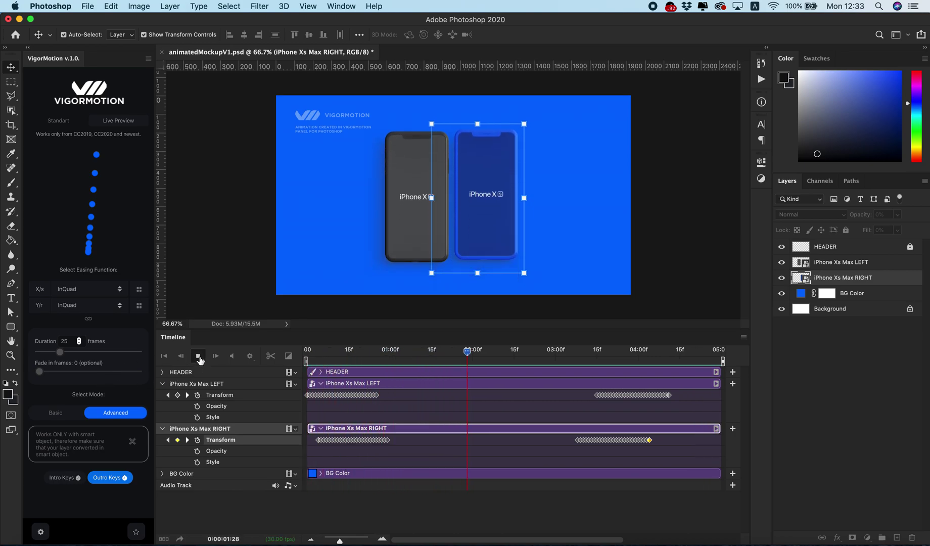
pyautogui.click(236, 264)
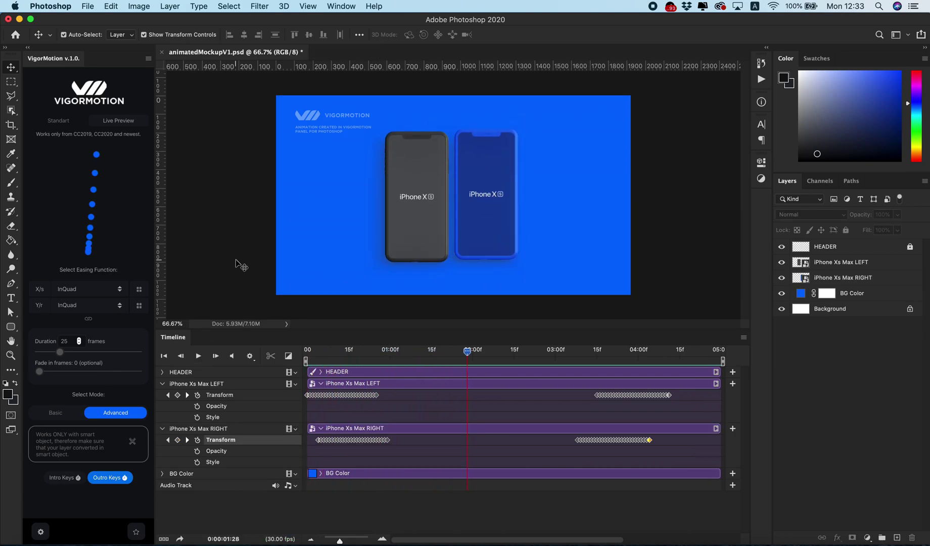